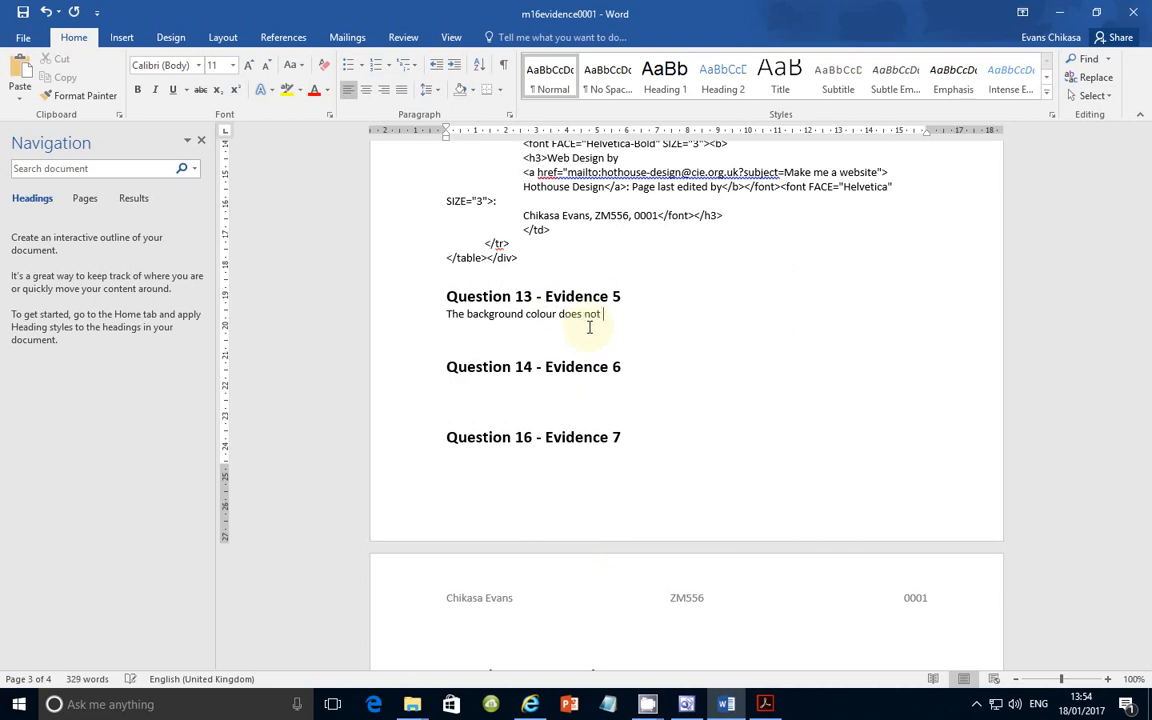
- Continue the Evidence 5 answer with "fit well with the foreground/text colour. The use of color attracts the attention of the potential buyers."
type("fit well with the foreground")
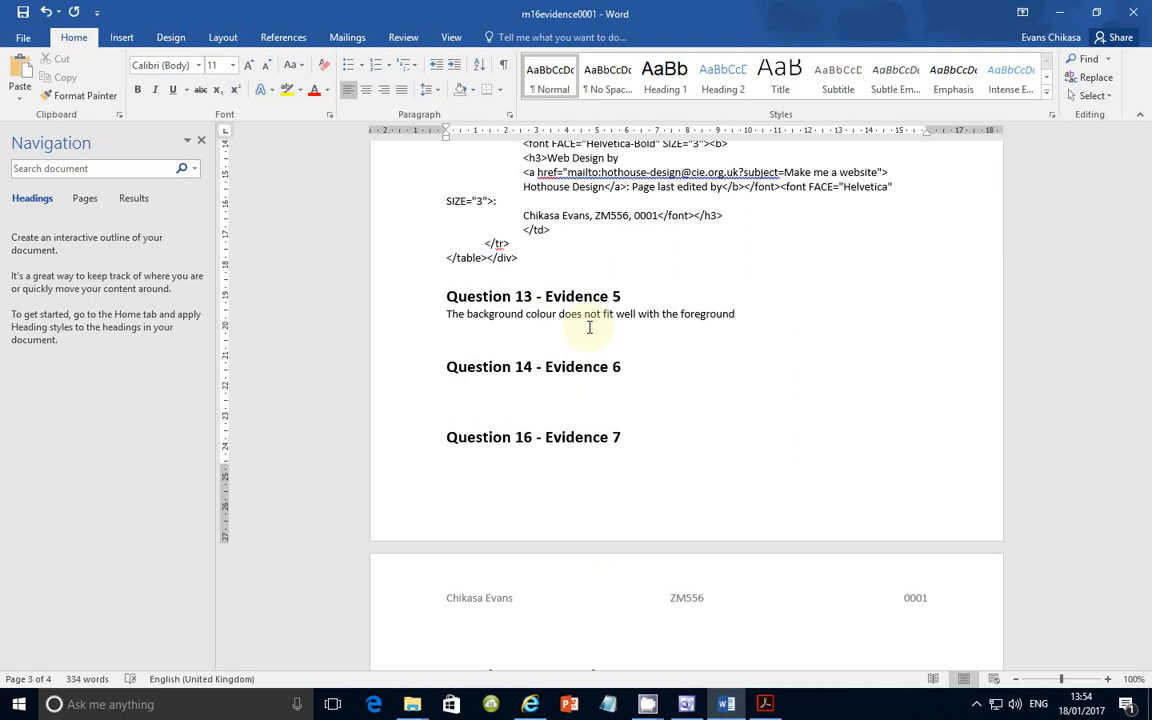
type("/text colour. The use of c")
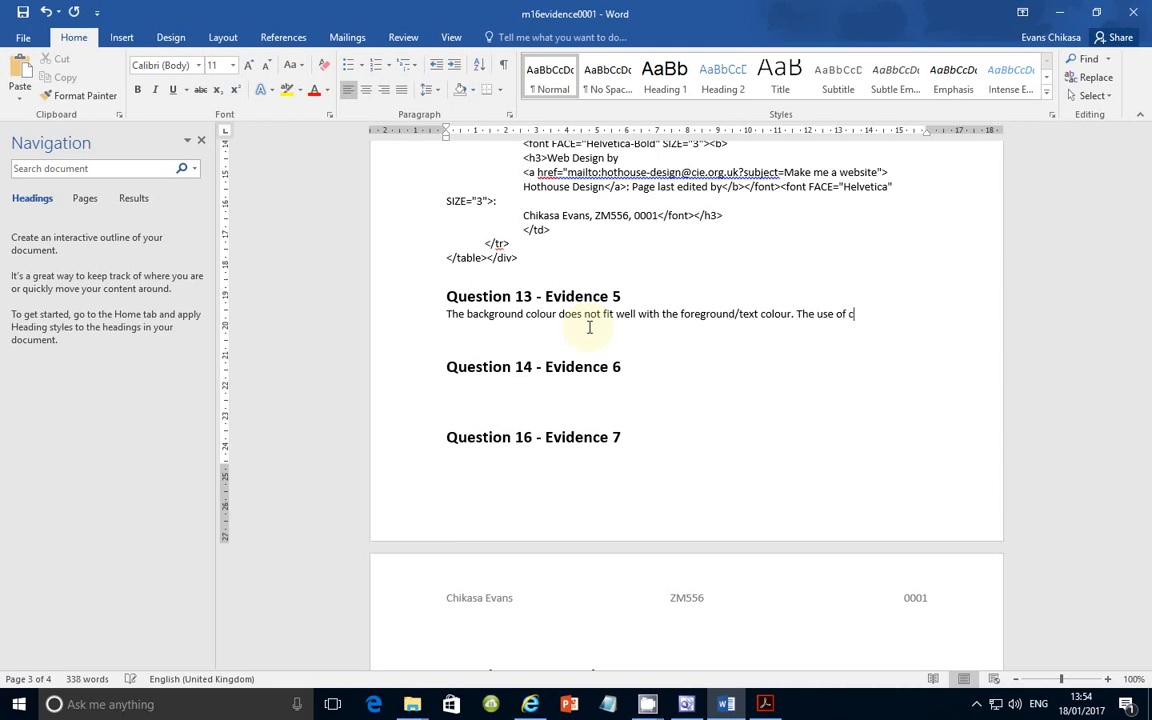
type("olor attracts the a")
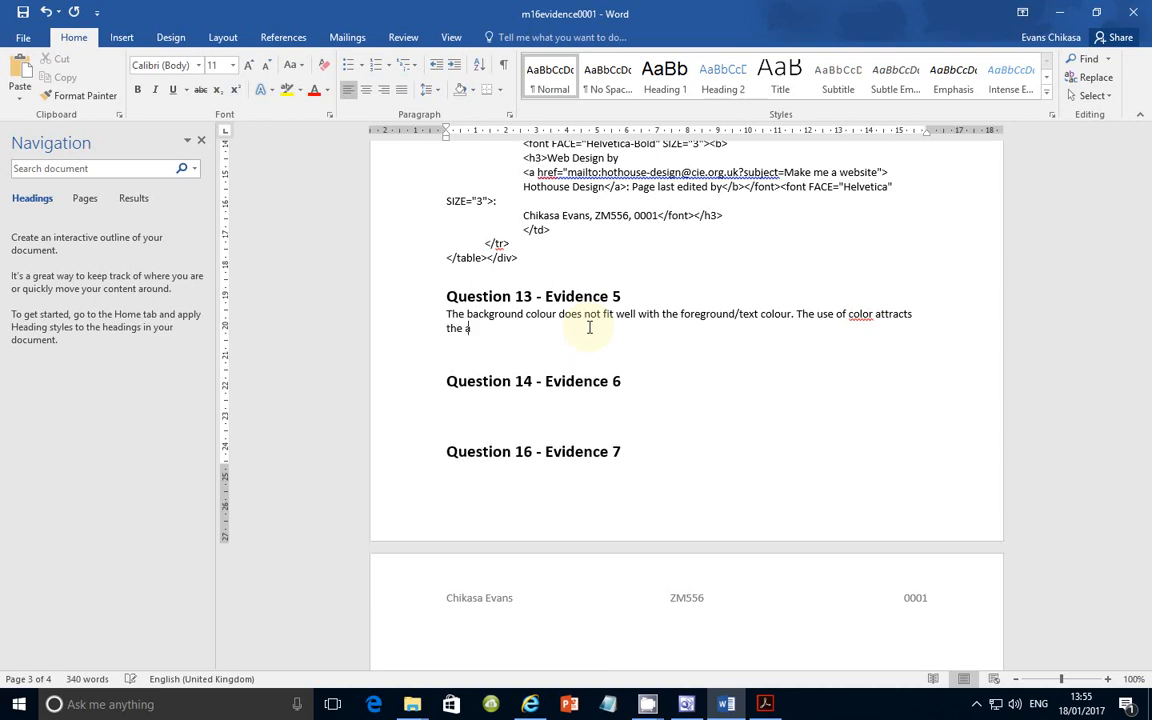
type("ttention of the potential buy")
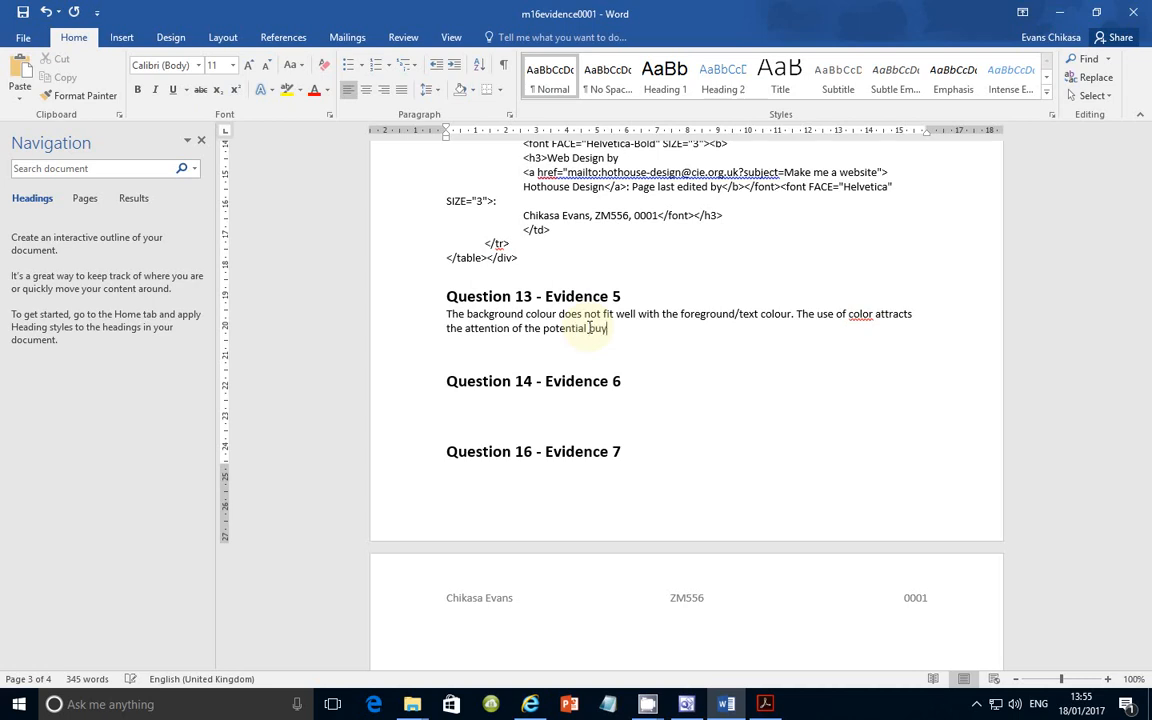
- Add the sentence "However too much causes the page to look somewhat unprofessional." to the Evidence 5 evaluation
type("ers. However too much causes ")
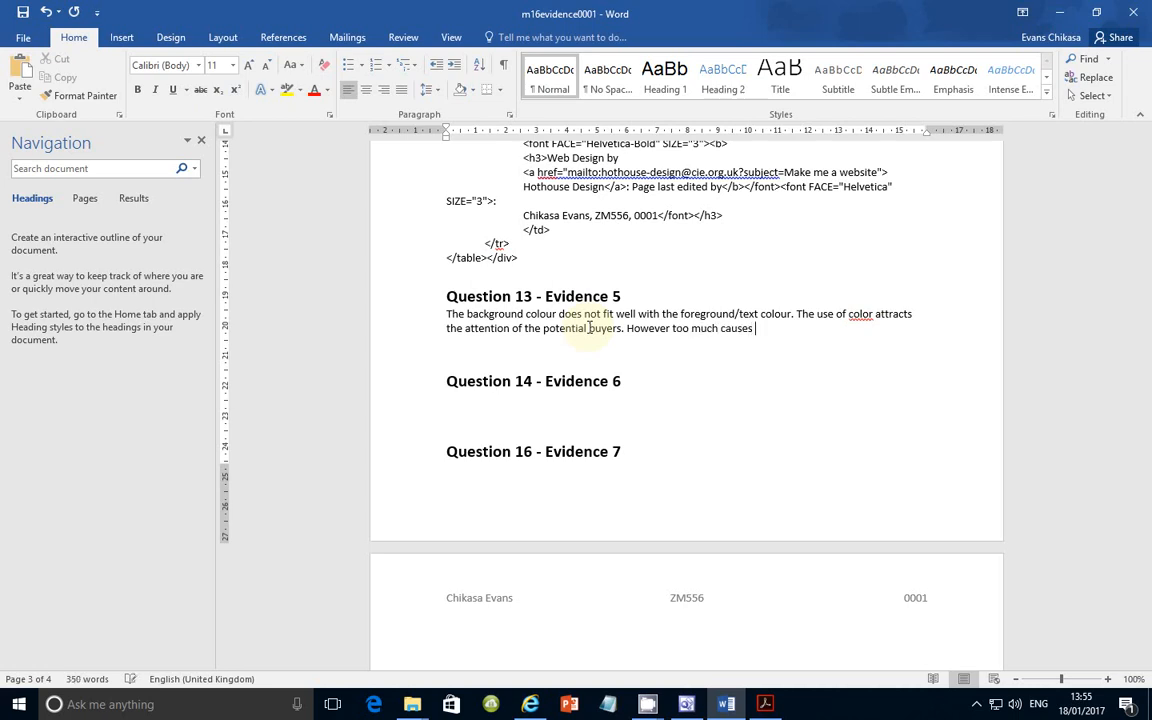
type("the page to look someh")
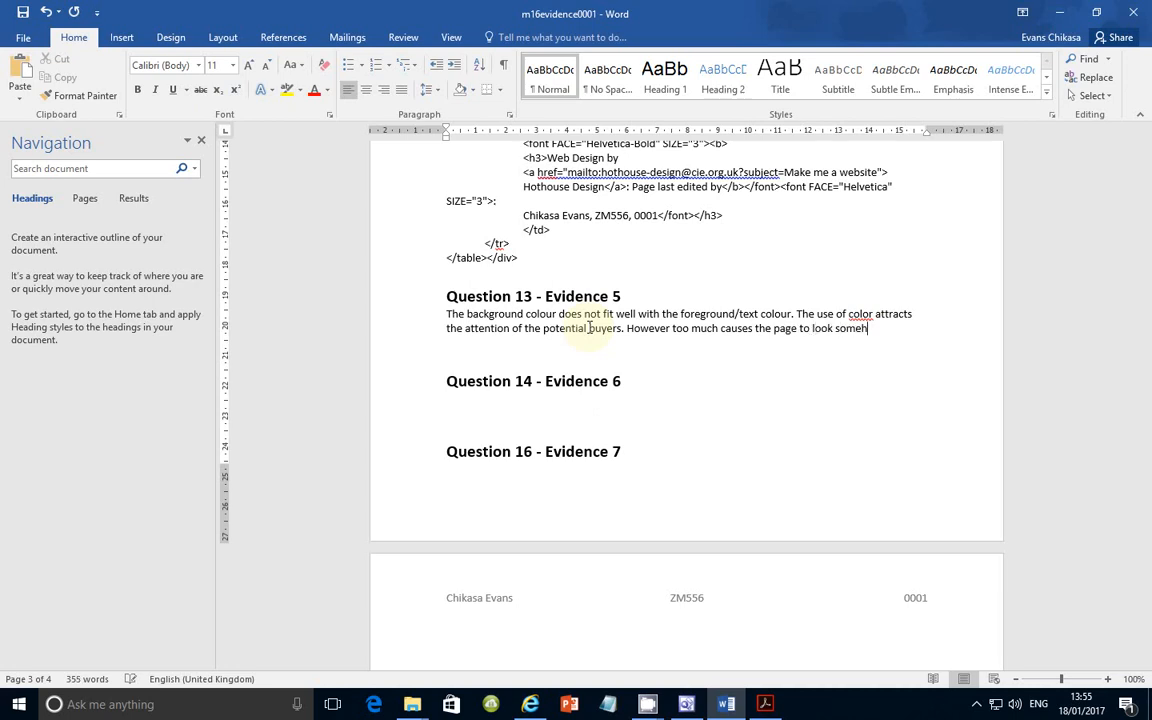
key("BackSpace")
type("what unp")
type("rofessions")
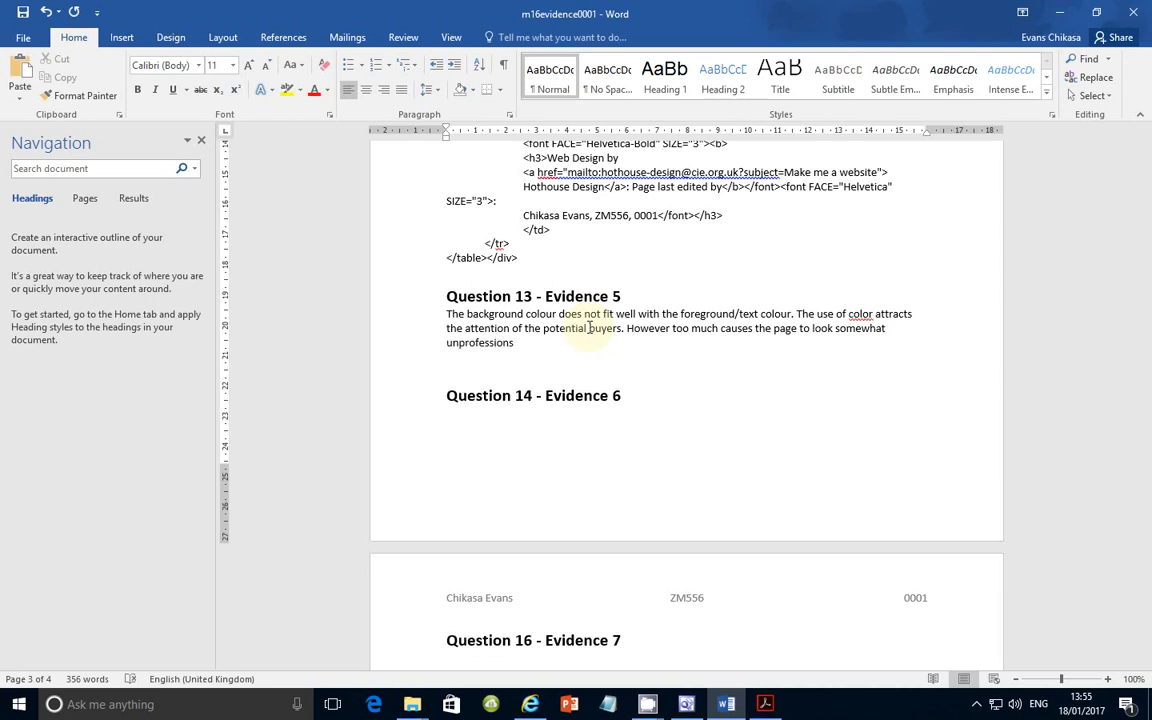
key("BackSpace")
type("al. The use of alternative")
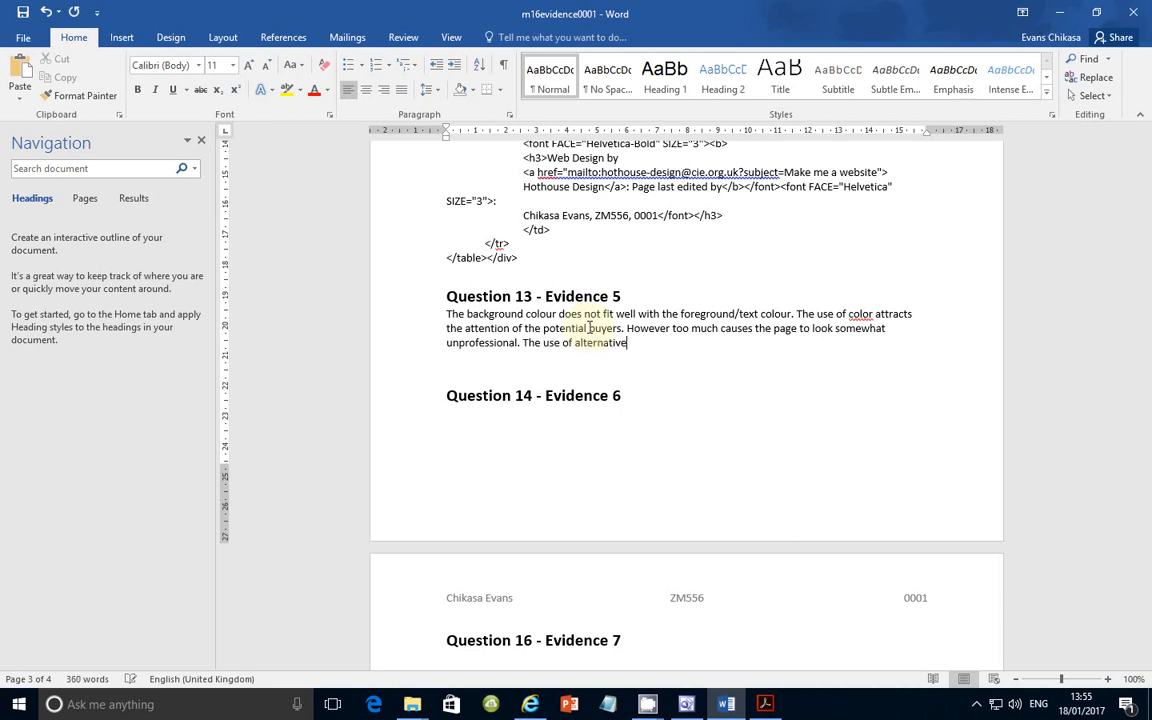
- Write "The use of alternative text is a great idea because some users may have slow internet" in the Evidence 5 evaluation
type(" text is a great idea beacuase")
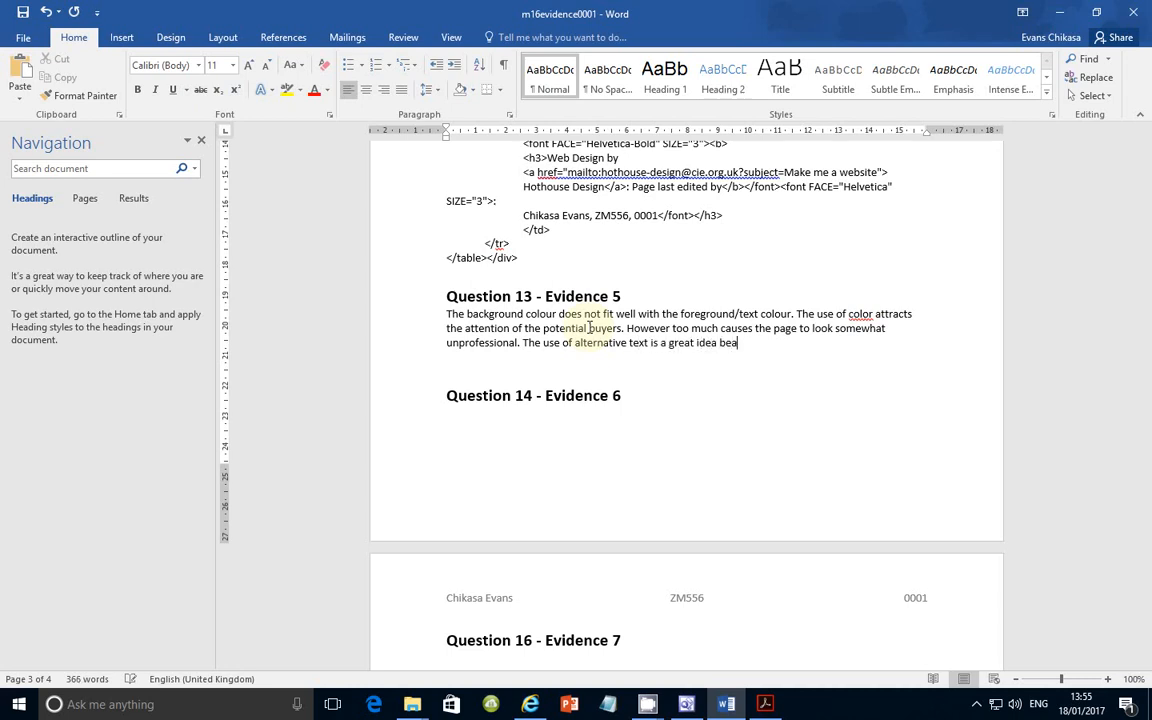
key("BackSpace")
key("BackSpace")
key("BackSpace")
key("BackSpace")
key("BackSpace")
key("BackSpace")
type("cause")
type(" the")
key("BackSpace")
key("BackSpace")
key("BackSpace")
key("BackSpace")
type("some users may have slow internet ")
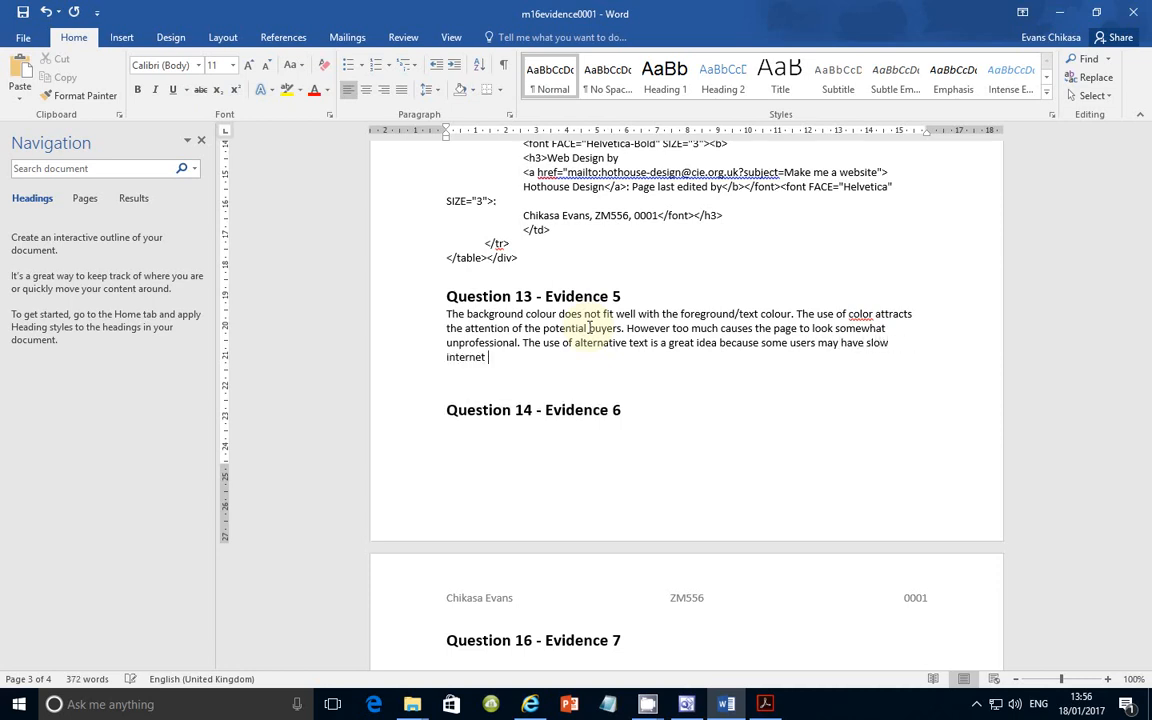
- Complete the alternative text sentence with "to load the images, they will instead be shown an alternative text represent the image."
type("to load the ia")
key("BackSpace")
type("mages.")
key("BackSpace")
type(", they will ")
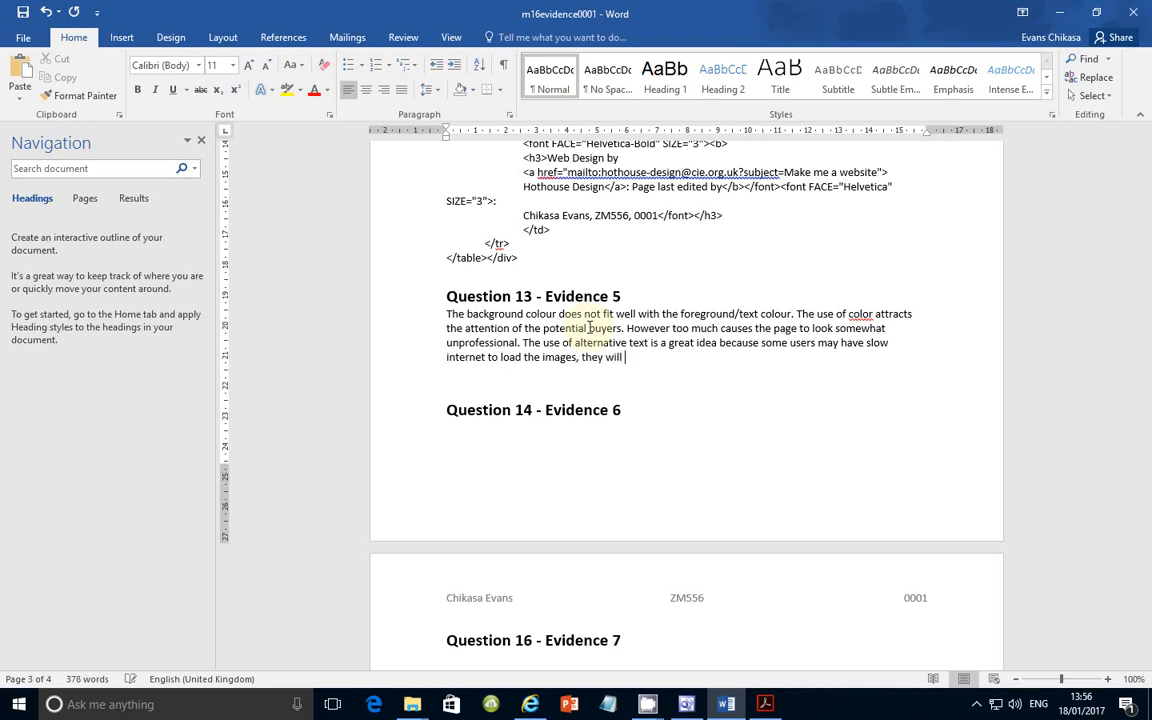
type("instead be shown an ")
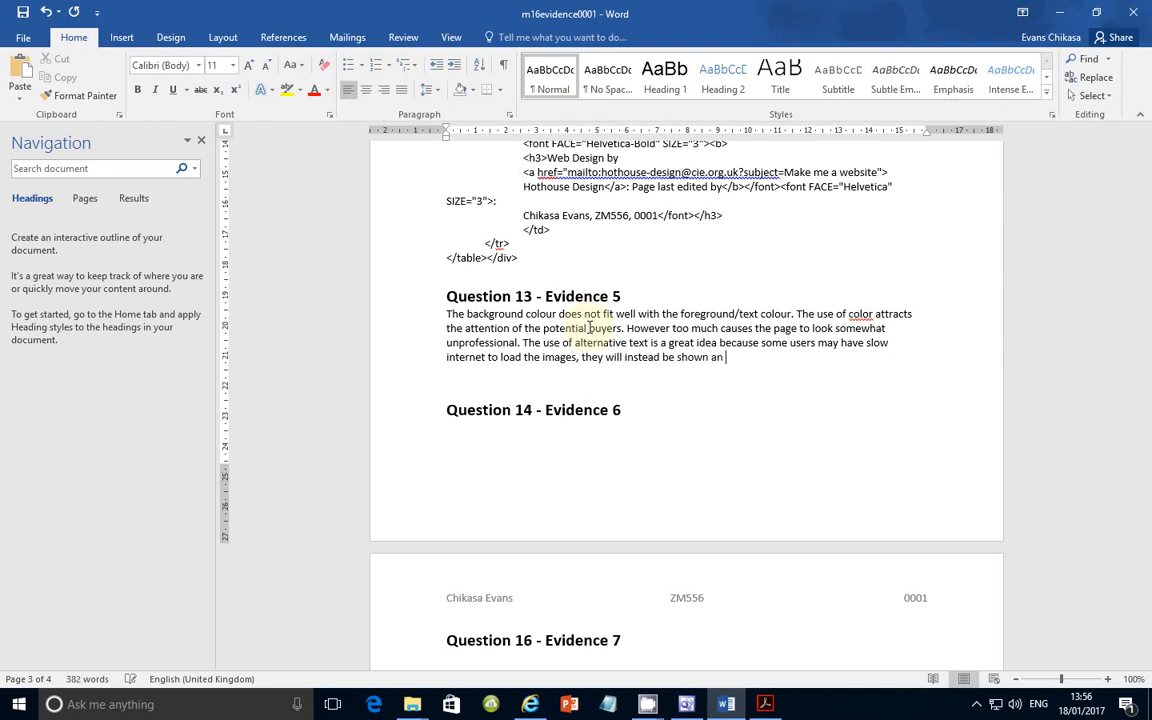
type("alternative text represent")
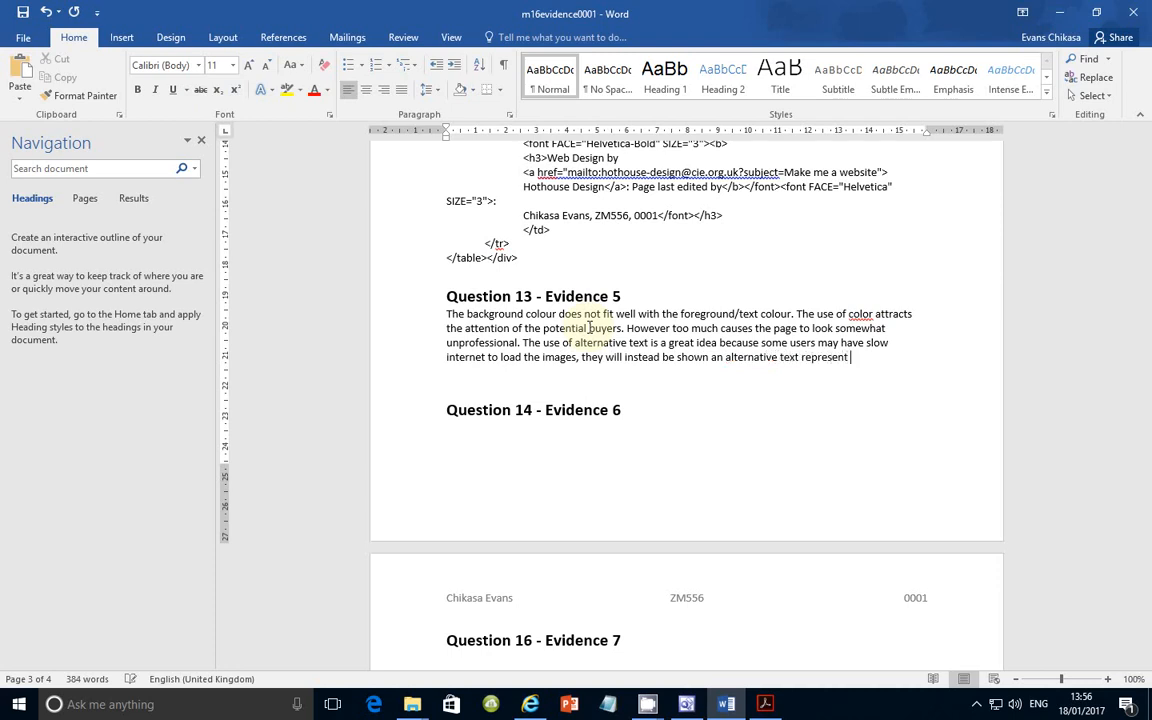
type(" the image.")
- Add "The image of the beach front café was take at a long distance making it difficult for potetntial buyers to see the café clearly."
type("The ima")
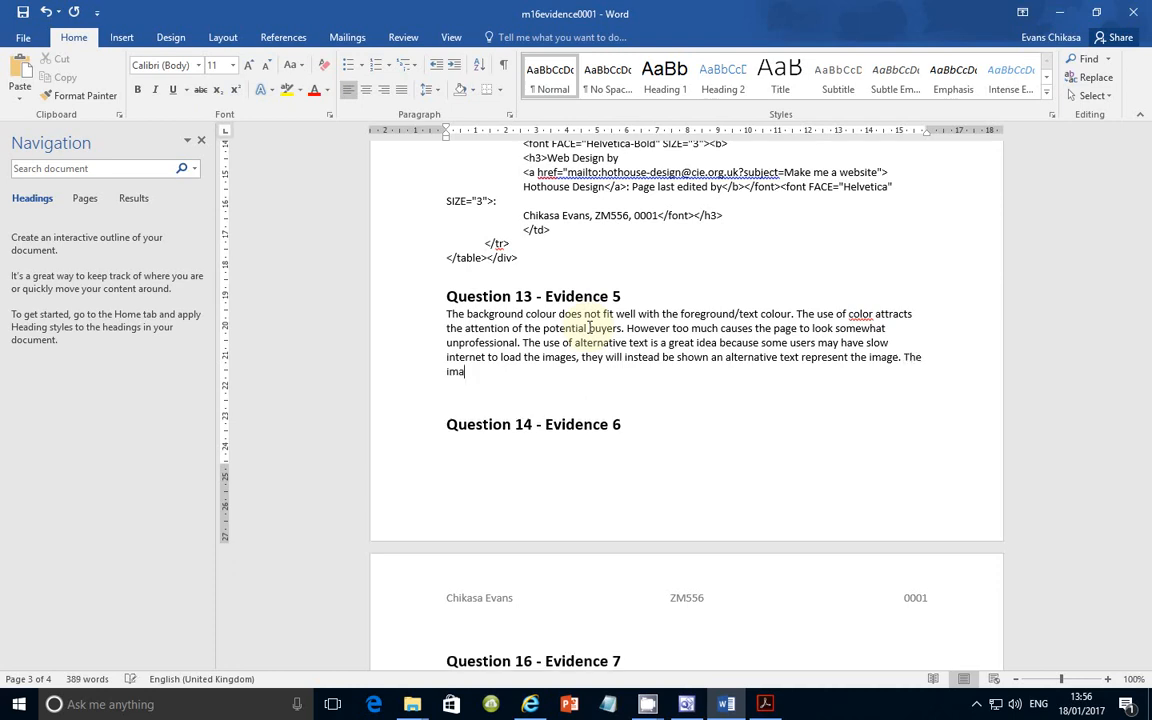
type("ge of the beach fron")
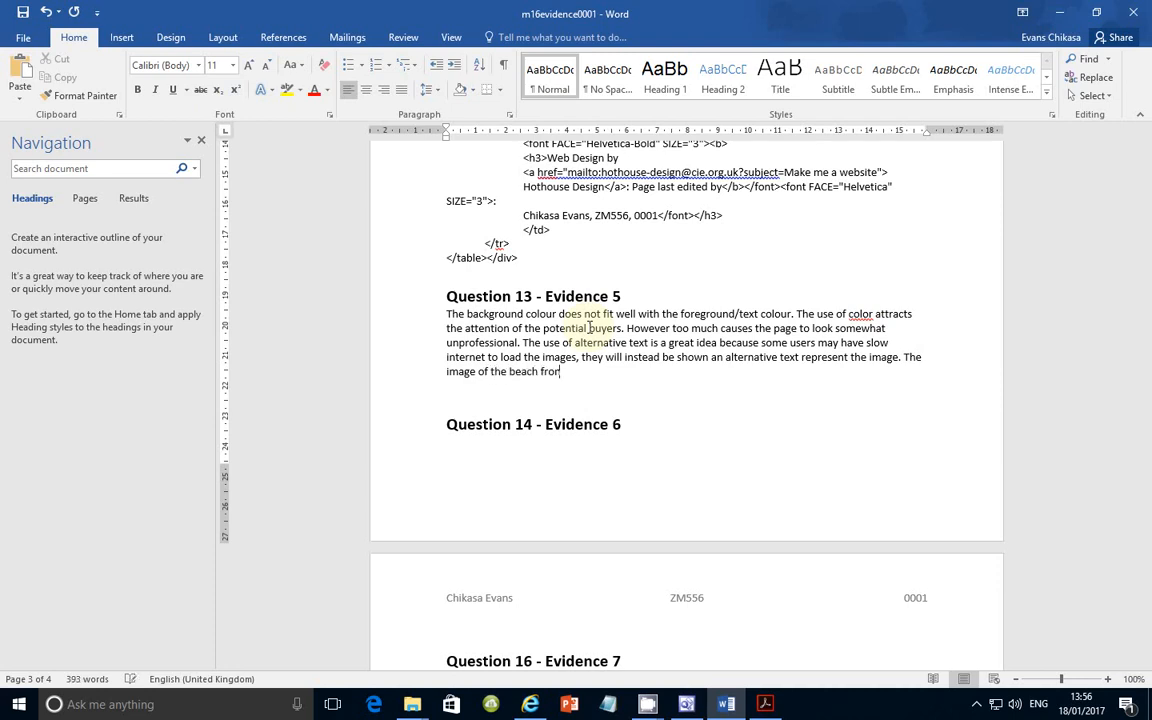
type("t café was take at a long distance making it difficult for potetntial p")
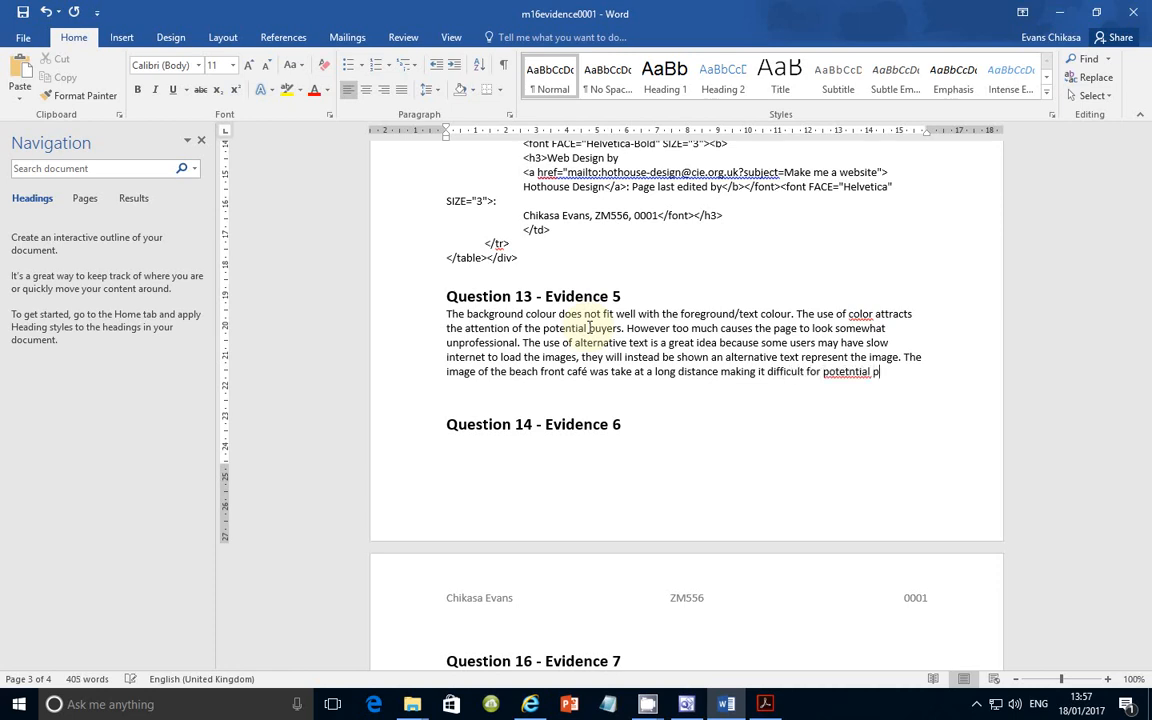
key("BackSpace")
type("buyers to ")
type("see the")
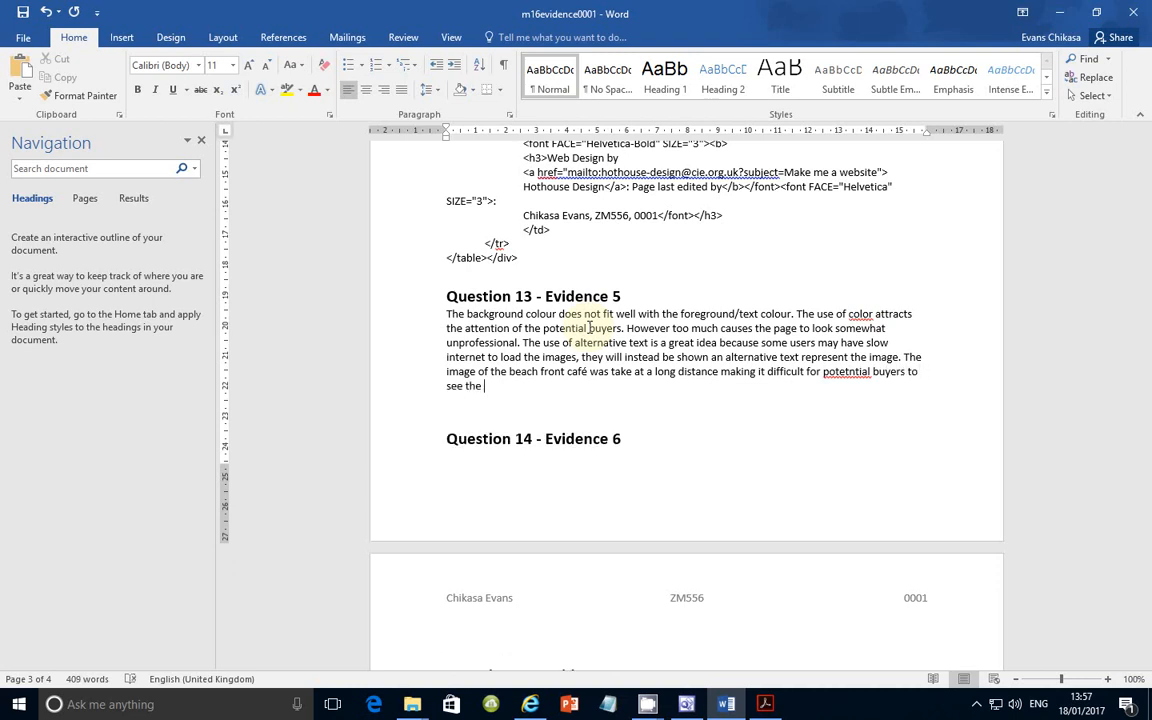
type(" café clearly.")
- Run the spelling check and correct "potetntial" to "potential" in the Evidence 5 evaluation
left_click(836, 371)
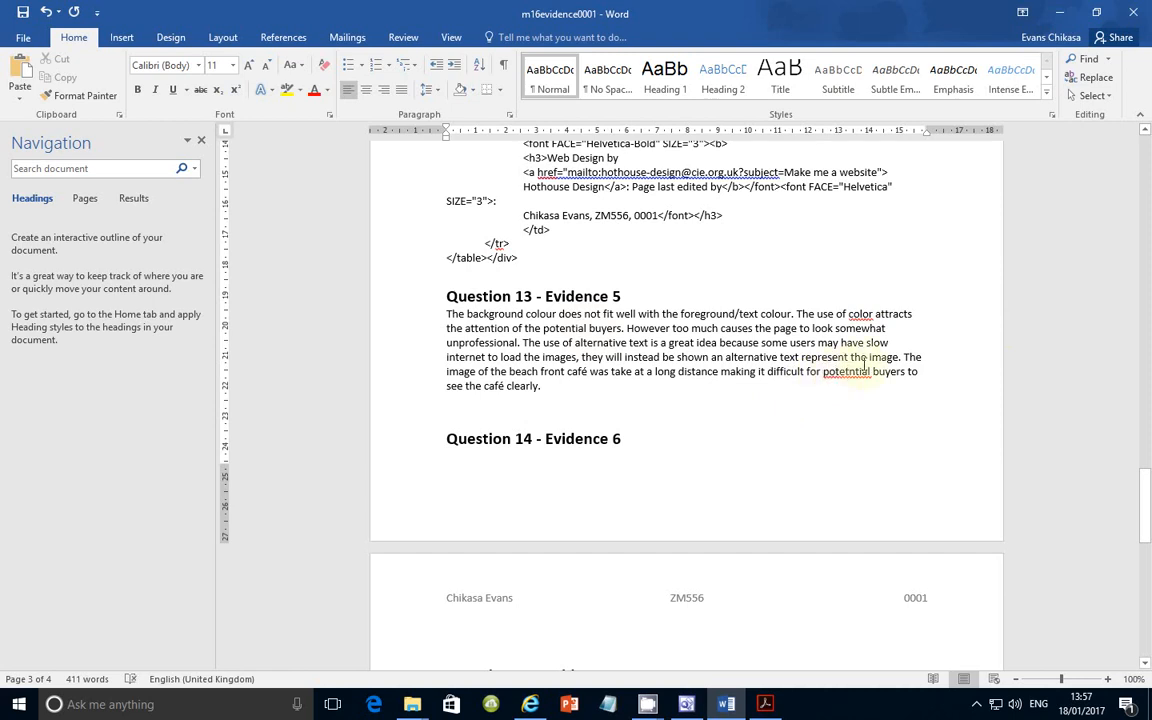
key("F7")
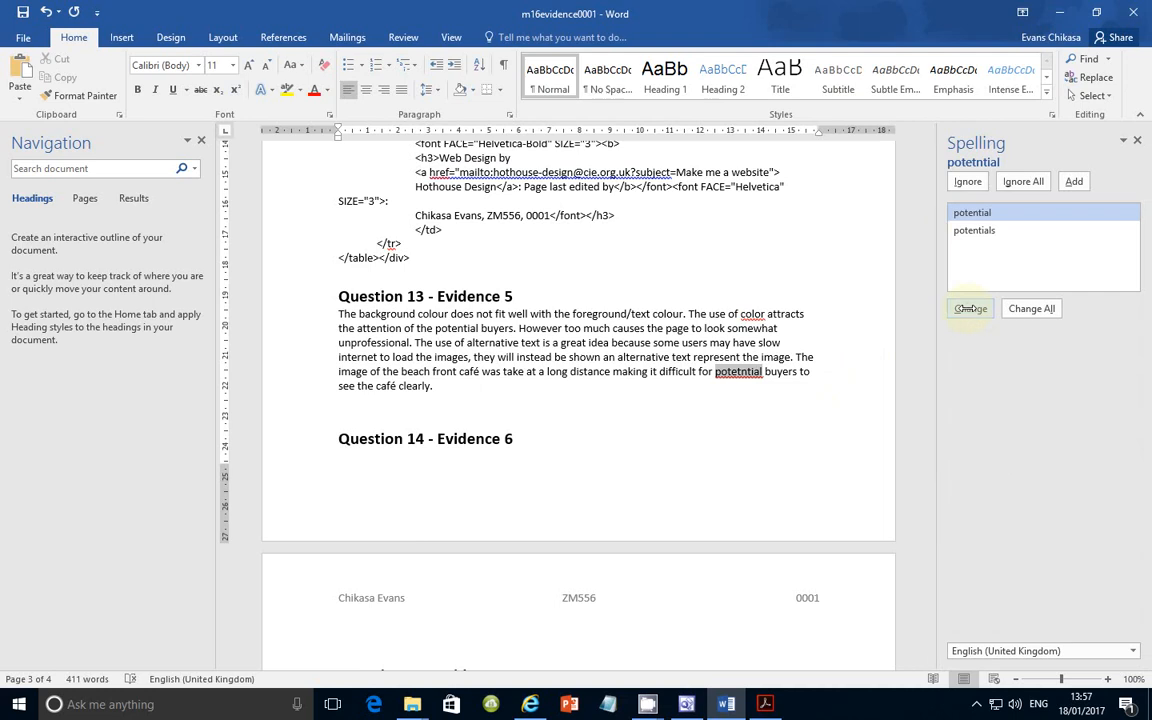
left_click(970, 308)
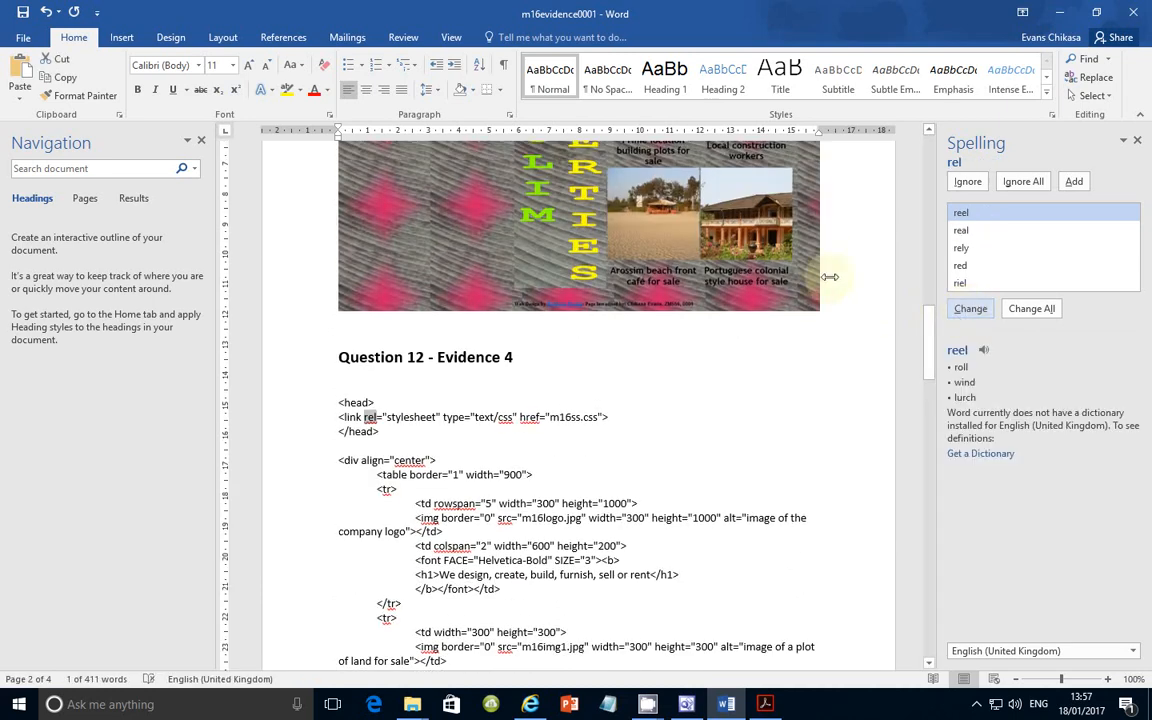
- Look over the Evidence 4 HTML, compare it with the m16cp.htm code in FrontPage, and switch to the question paper PDF at question 13
scroll(567, 456, "down", 1)
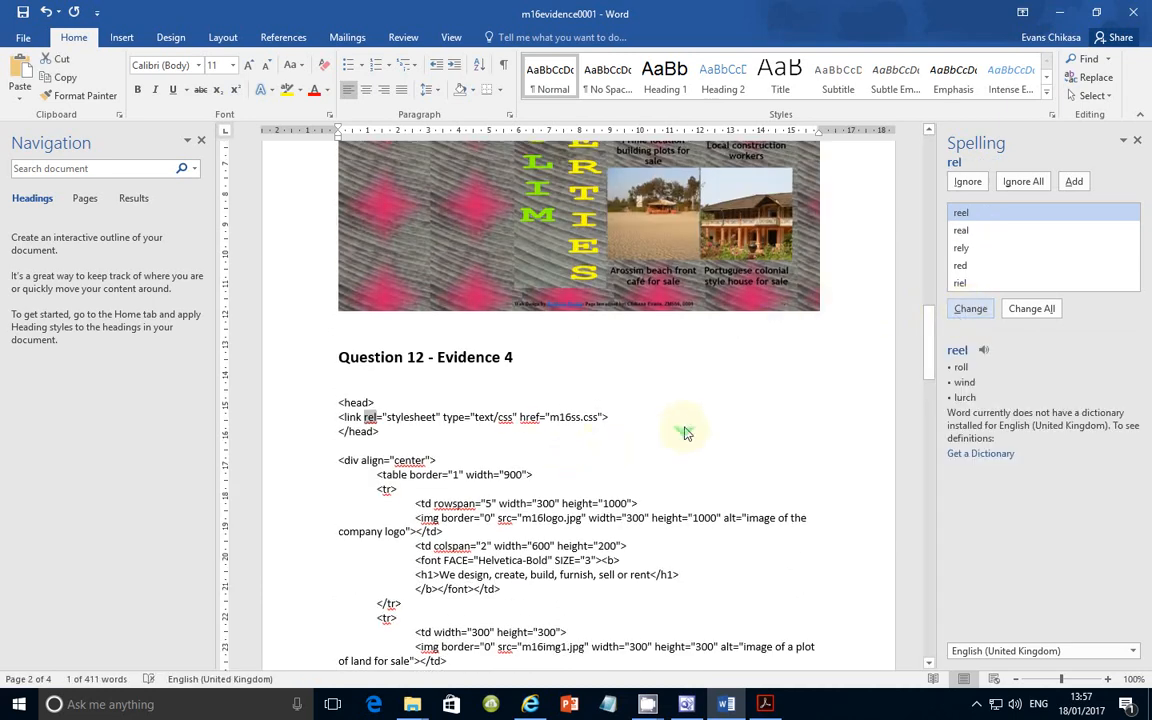
scroll(684, 427, "down", 6)
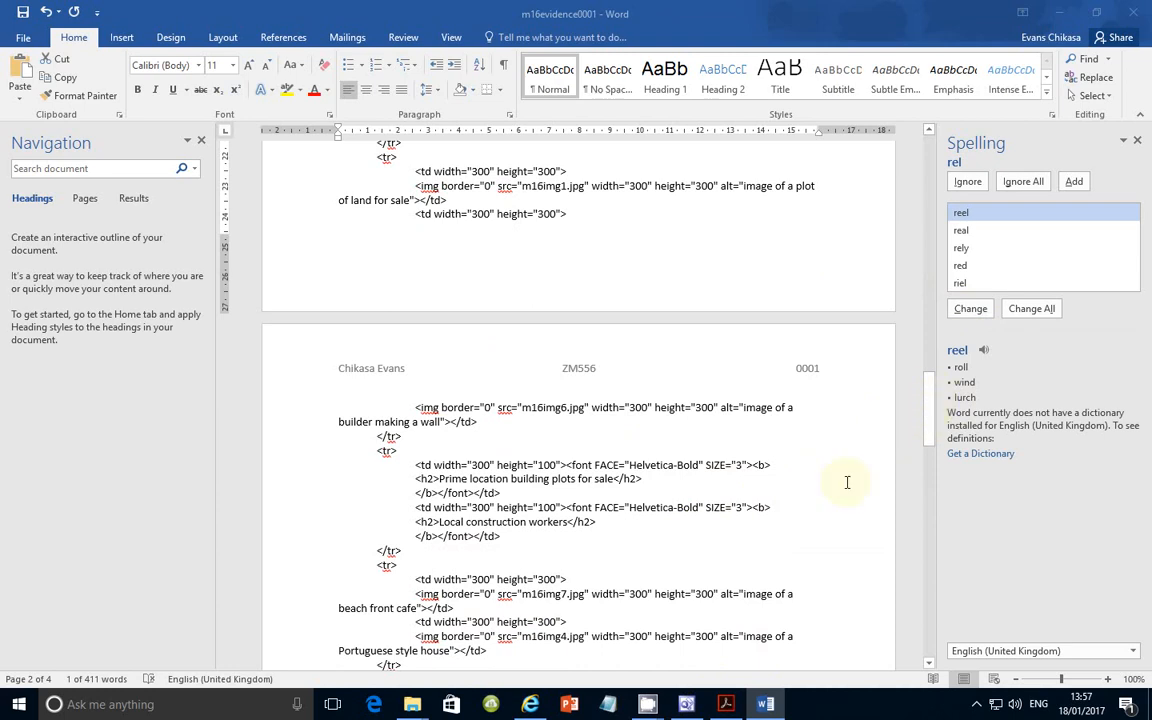
left_click(686, 704)
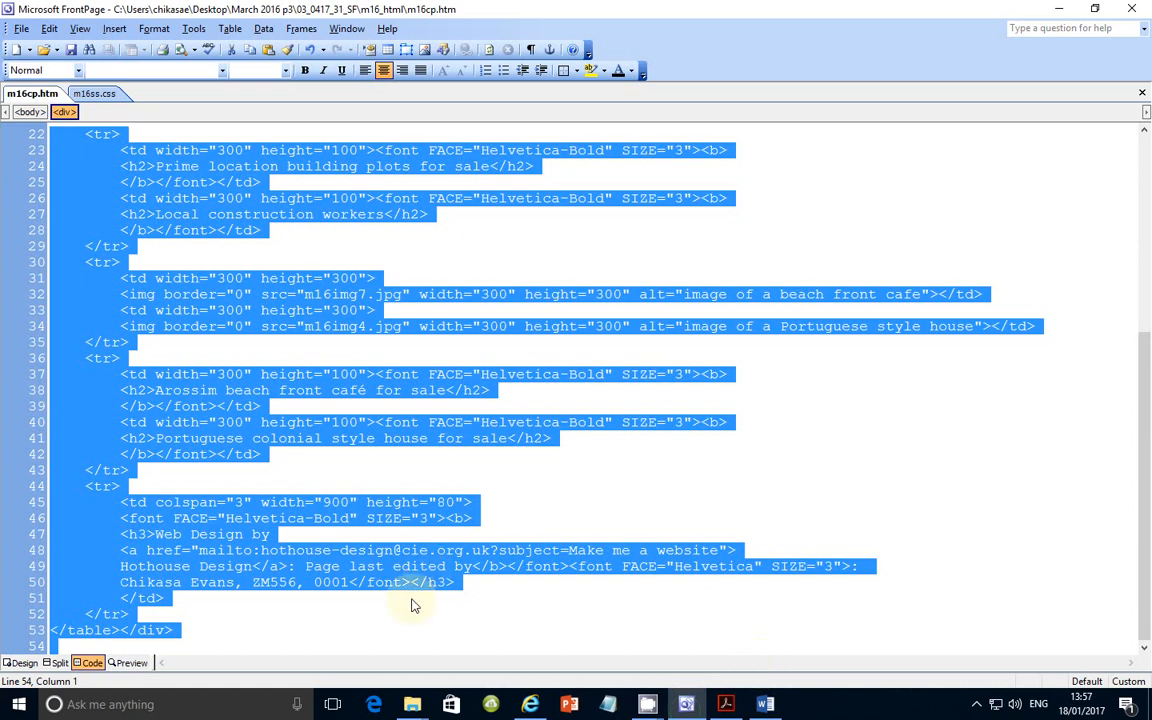
left_click(726, 704)
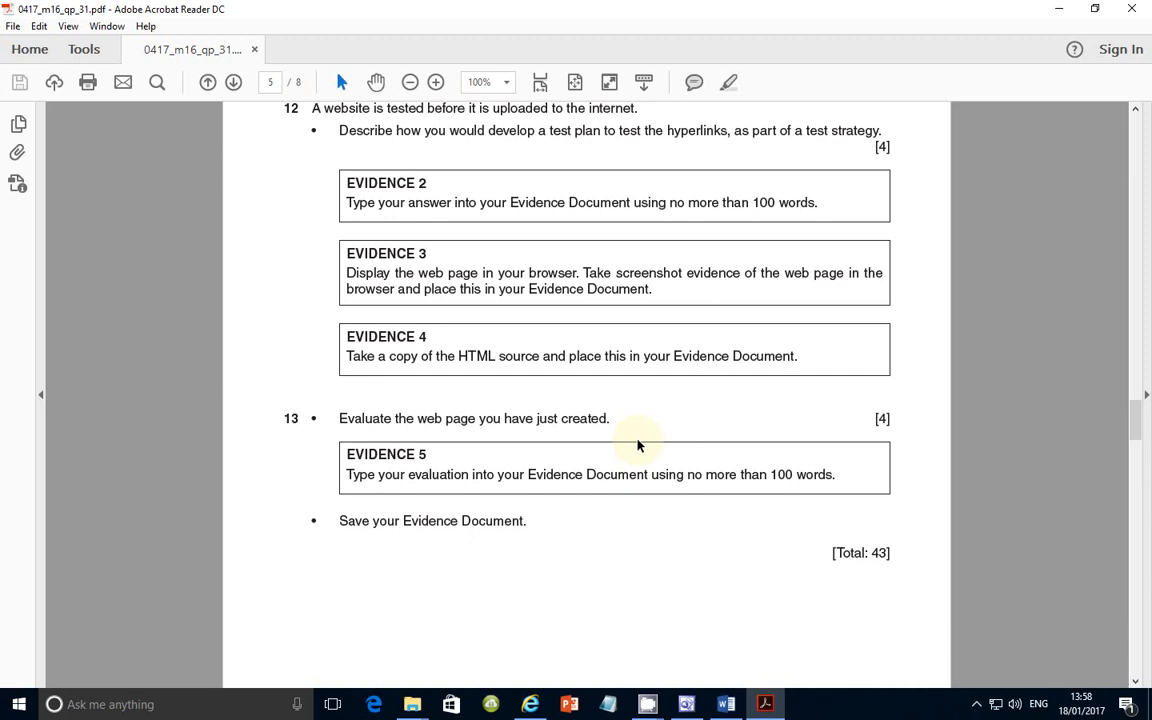
mouse_move(728, 703)
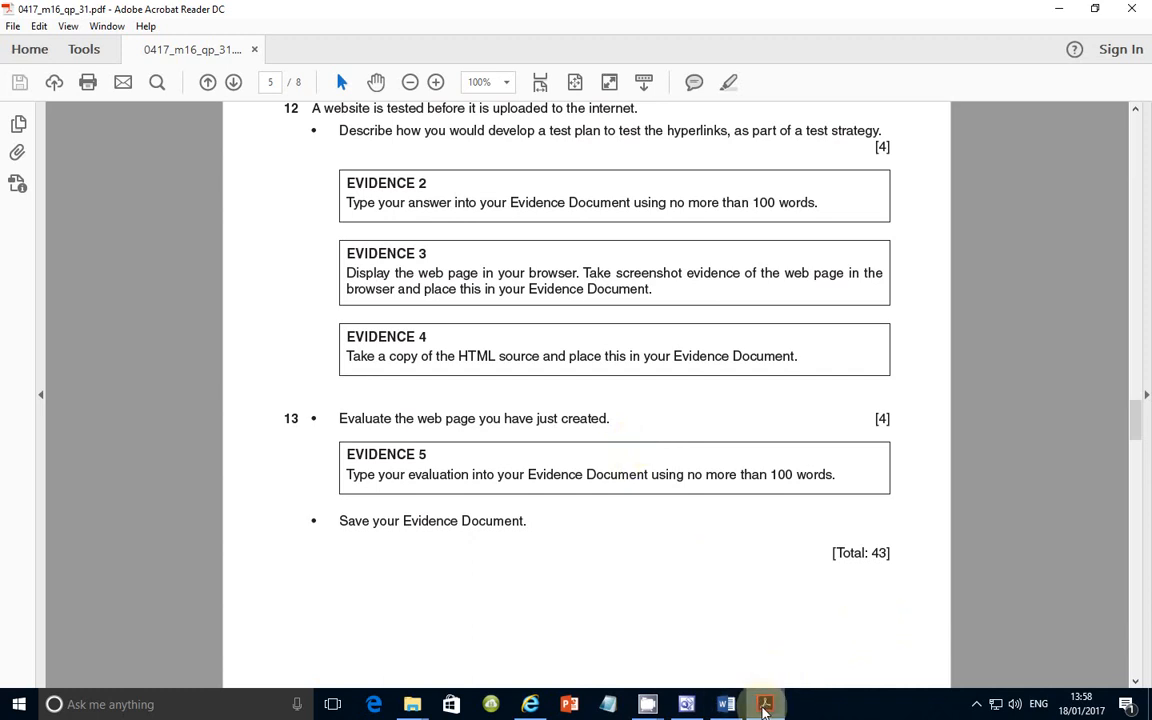
left_click(976, 704)
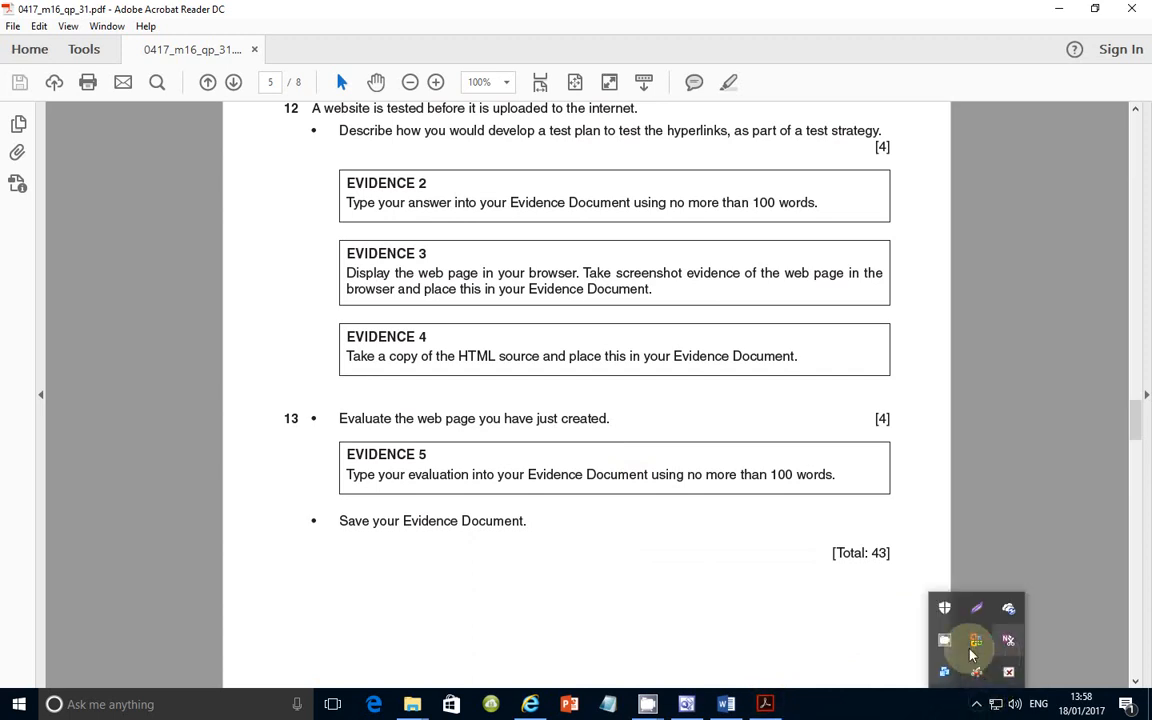